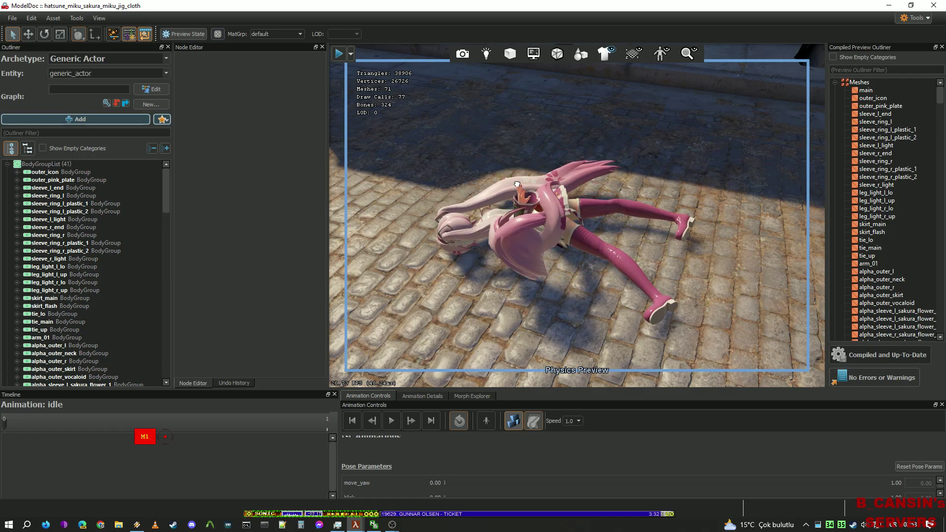
- Pull the ragdoll's body around on the cobblestones in the physics preview to test its hair and cloth
{"action": "left_click_drag", "start_coordinate": [479, 181], "coordinate": [479, 180]}
{"action": "key", "text": "d"}
{"action": "right_click_drag", "start_coordinate": [479, 181], "coordinate": [599, 297]}
{"action": "scroll", "coordinate": [599, 298], "scroll_direction": "down", "scroll_amount": 3}
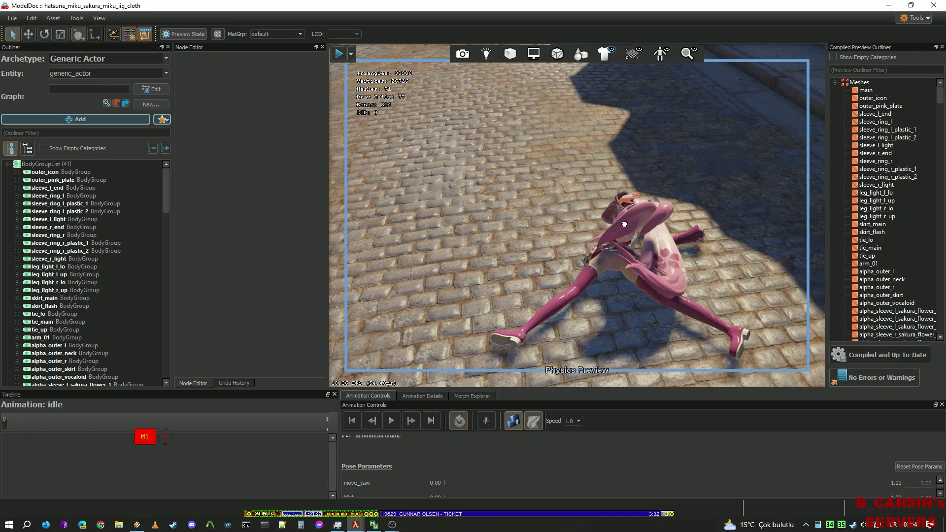
{"action": "left_click_drag", "start_coordinate": [574, 206], "coordinate": [520, 240]}
{"action": "key", "text": "a"}
{"action": "mouse_move", "coordinate": [520, 240]}
{"action": "right_mouse_down"}
{"action": "mouse_move", "coordinate": [568, 239]}
{"action": "mouse_move", "coordinate": [572, 217]}
{"action": "mouse_move", "coordinate": [542, 242]}
{"action": "mouse_move", "coordinate": [519, 239]}
{"action": "right_mouse_up"}
{"action": "key", "text": "w"}
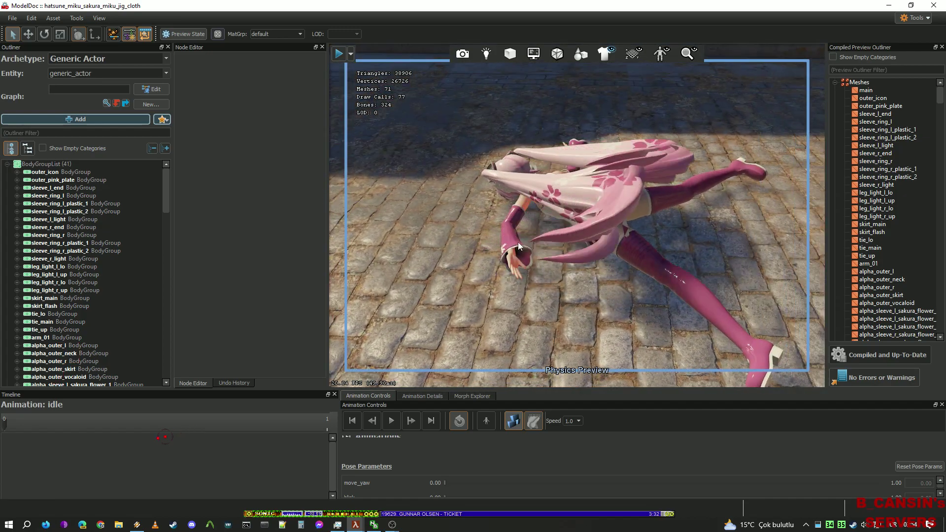
- Swing the ragdoll's arm through its twin tails to test how the hair collides with it
{"action": "left_click_drag", "start_coordinate": [570, 196], "coordinate": [604, 188]}
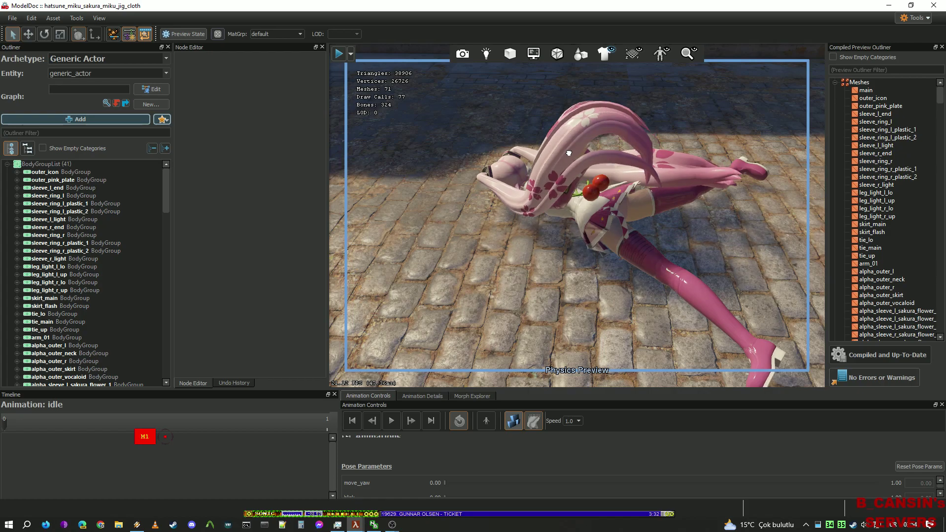
{"action": "left_click_drag", "start_coordinate": [522, 153], "coordinate": [544, 157]}
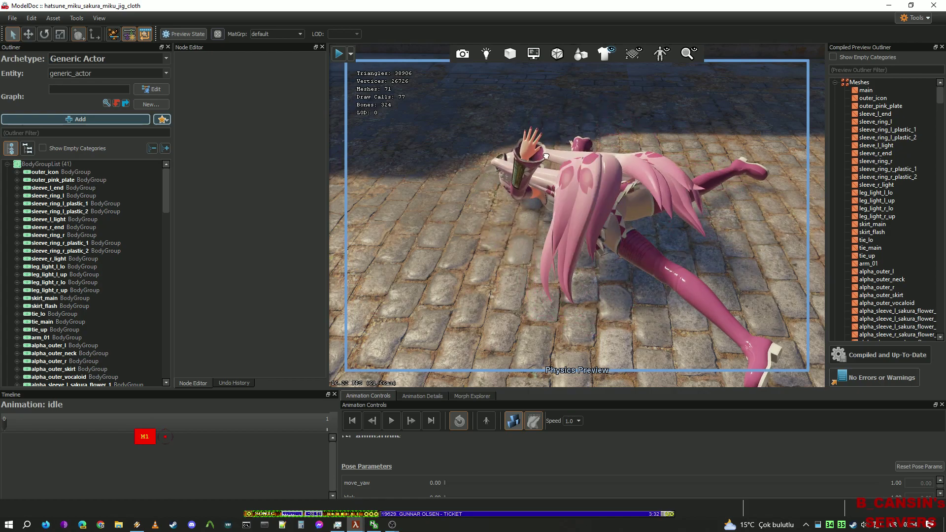
{"action": "left_click_drag", "start_coordinate": [508, 127], "coordinate": [580, 178]}
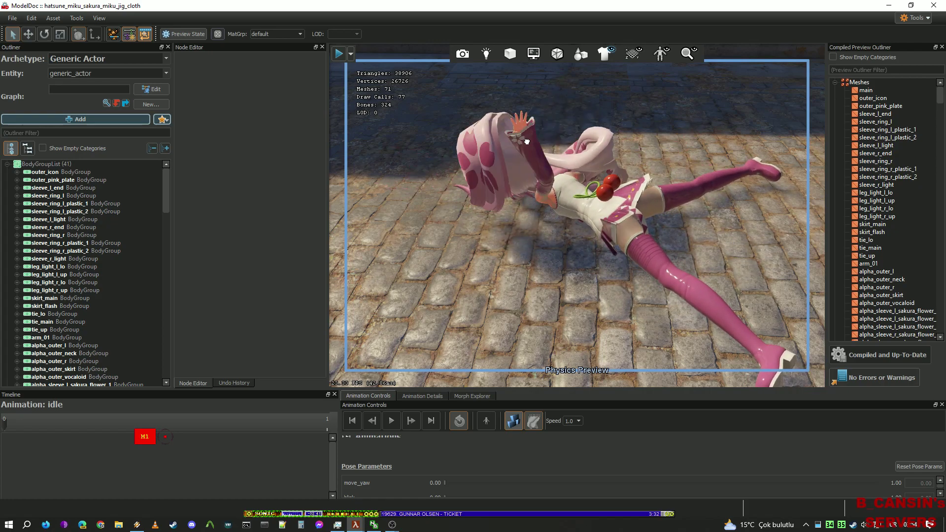
{"action": "left_click_drag", "start_coordinate": [527, 150], "coordinate": [585, 181]}
{"action": "left_click_drag", "start_coordinate": [642, 169], "coordinate": [508, 153]}
- Raise and move the ragdoll's legs in the physics preview to test the hair and skirt against them
{"action": "mouse_move", "coordinate": [507, 153]}
{"action": "right_mouse_down"}
{"action": "mouse_move", "coordinate": [418, 133]}
{"action": "mouse_move", "coordinate": [596, 236]}
{"action": "mouse_move", "coordinate": [668, 306]}
{"action": "right_mouse_up"}
{"action": "key", "text": "d"}
{"action": "key", "text": "s"}
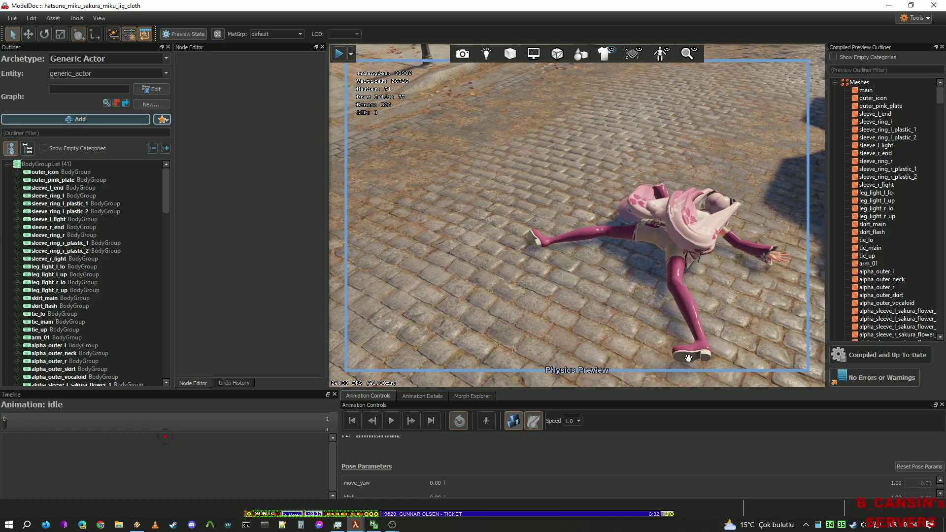
{"action": "mouse_move", "coordinate": [707, 332]}
{"action": "left_mouse_down"}
{"action": "mouse_move", "coordinate": [700, 238]}
{"action": "mouse_move", "coordinate": [742, 174]}
{"action": "mouse_move", "coordinate": [700, 161]}
{"action": "mouse_move", "coordinate": [710, 170]}
{"action": "mouse_move", "coordinate": [708, 257]}
{"action": "mouse_move", "coordinate": [733, 238]}
{"action": "left_mouse_up"}
{"action": "left_click_drag", "start_coordinate": [746, 184], "coordinate": [739, 159]}
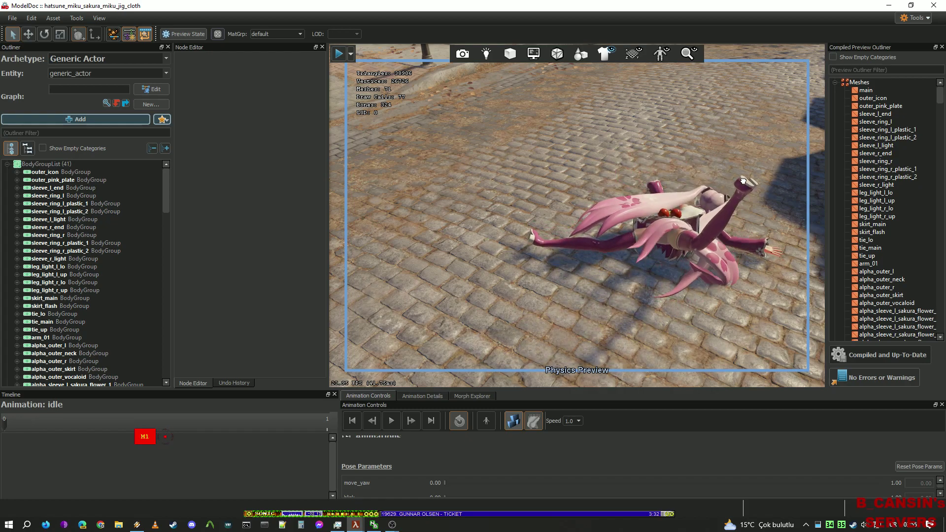
{"action": "left_click_drag", "start_coordinate": [688, 290], "coordinate": [753, 192]}
{"action": "left_click_drag", "start_coordinate": [752, 136], "coordinate": [698, 182]}
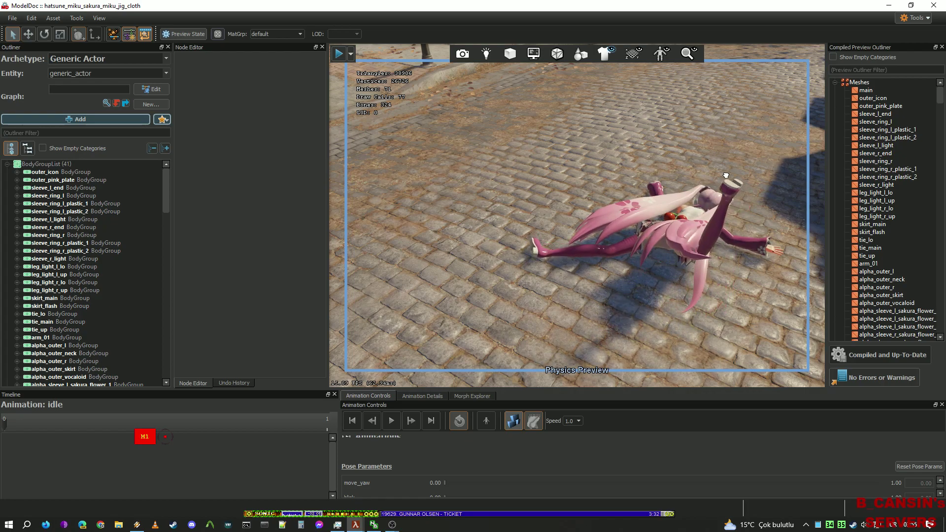
{"action": "left_click_drag", "start_coordinate": [594, 215], "coordinate": [628, 256]}
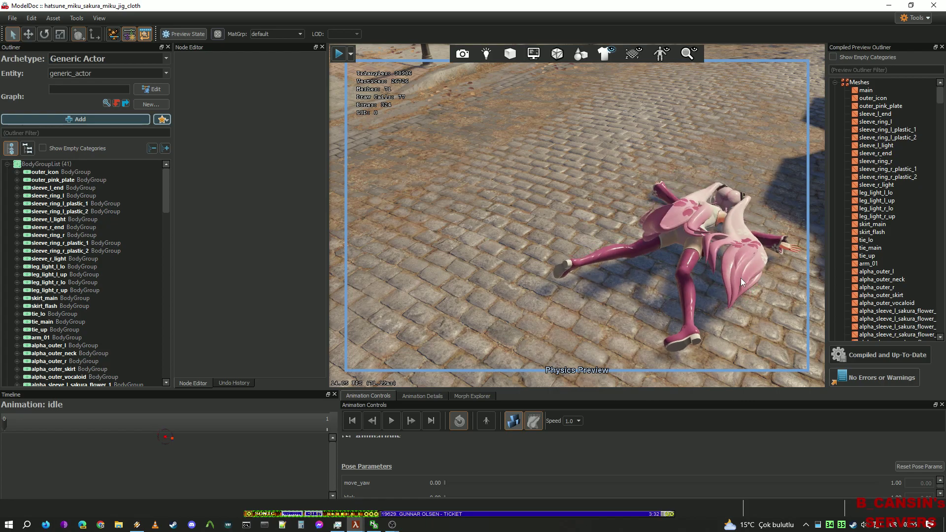
- Move the ragdoll's arms and pull its body up to check the hair motion in the physics preview
{"action": "left_click_drag", "start_coordinate": [740, 273], "coordinate": [707, 256]}
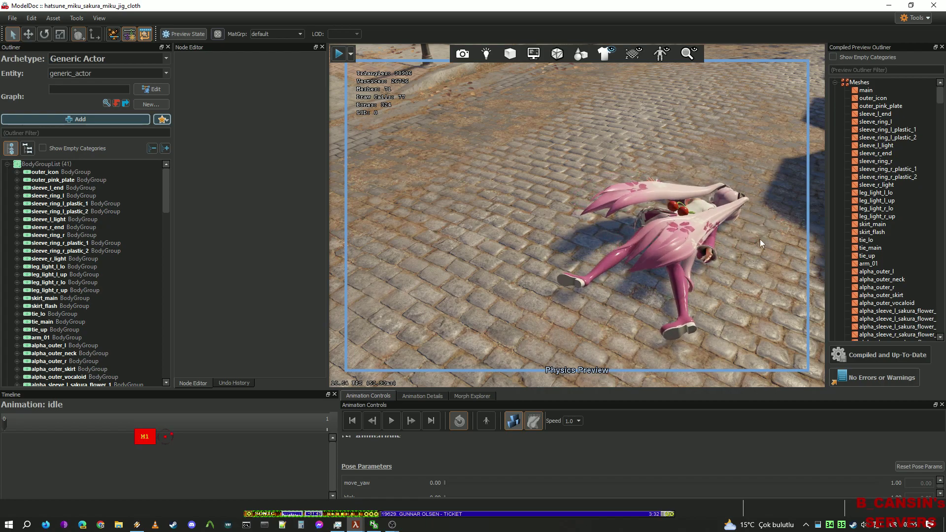
{"action": "left_click_drag", "start_coordinate": [672, 183], "coordinate": [728, 218]}
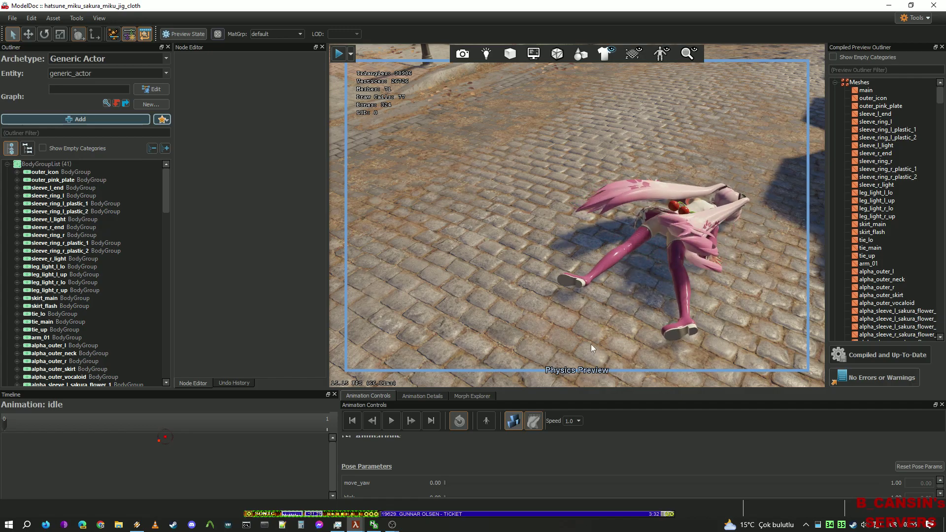
{"action": "right_click_drag", "start_coordinate": [637, 209], "coordinate": [610, 306]}
{"action": "left_click_drag", "start_coordinate": [580, 284], "coordinate": [635, 96]}
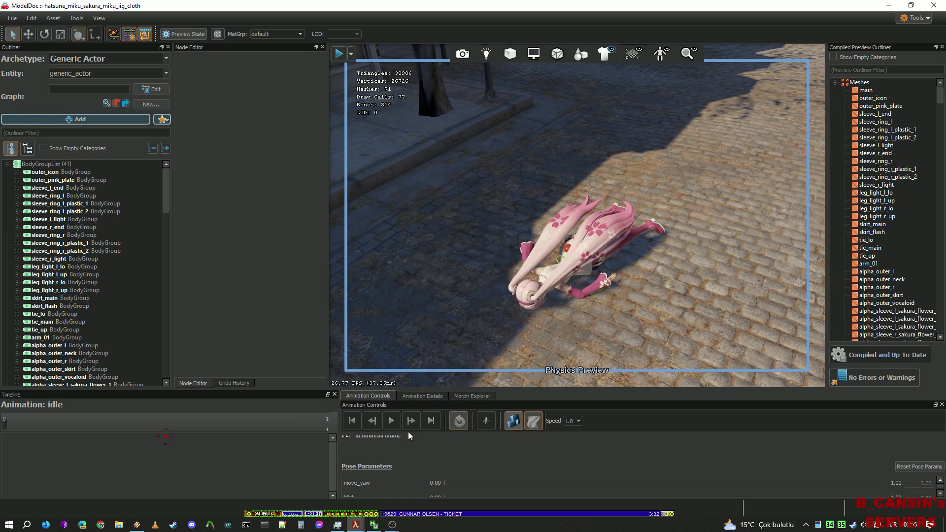
- Turn off the physics simulation and start the game preview of the model
{"action": "left_click", "coordinate": [513, 422]}
{"action": "right_click_drag", "start_coordinate": [516, 385], "coordinate": [596, 335]}
{"action": "key", "text": "s"}
{"action": "key", "text": "w"}
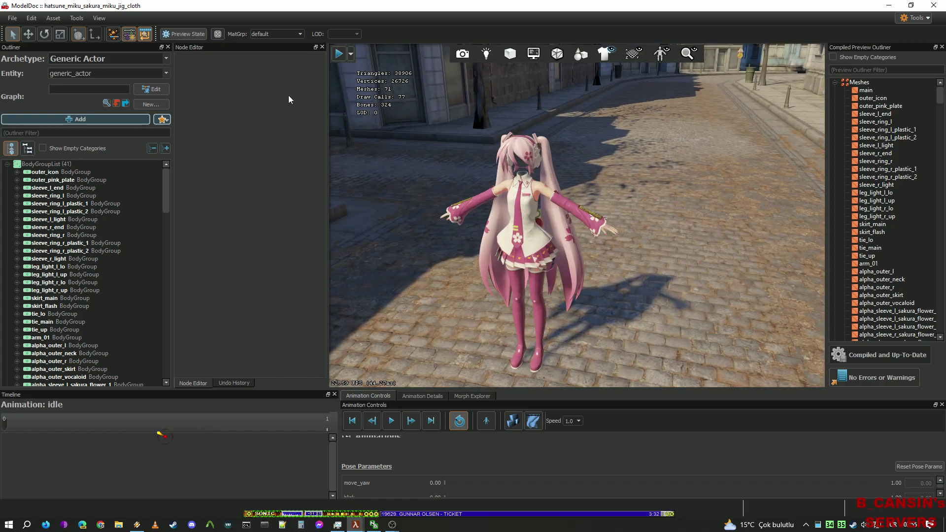
{"action": "left_click", "coordinate": [335, 56]}
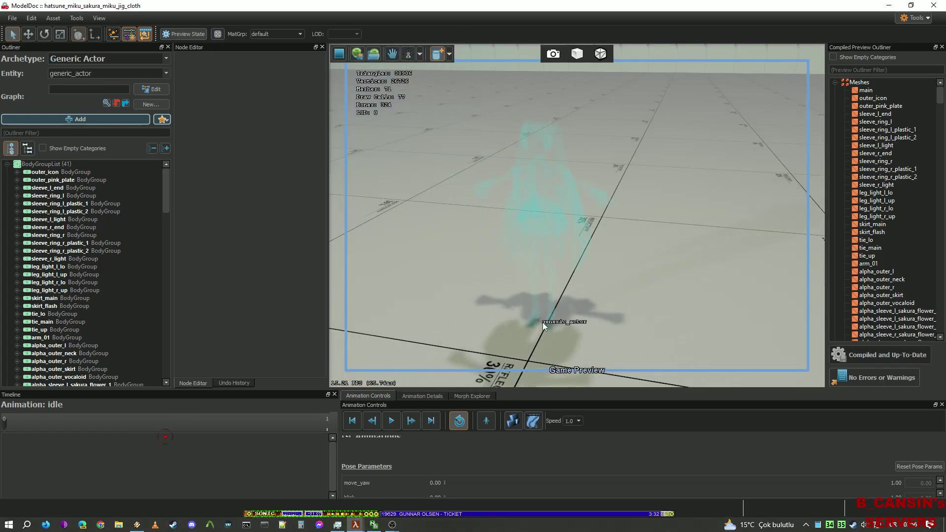
- Turn the spawned model into a ragdoll in the game preview and switch to the grab tool
{"action": "right_click_drag", "start_coordinate": [576, 216], "coordinate": [535, 197]}
{"action": "key", "text": "w"}
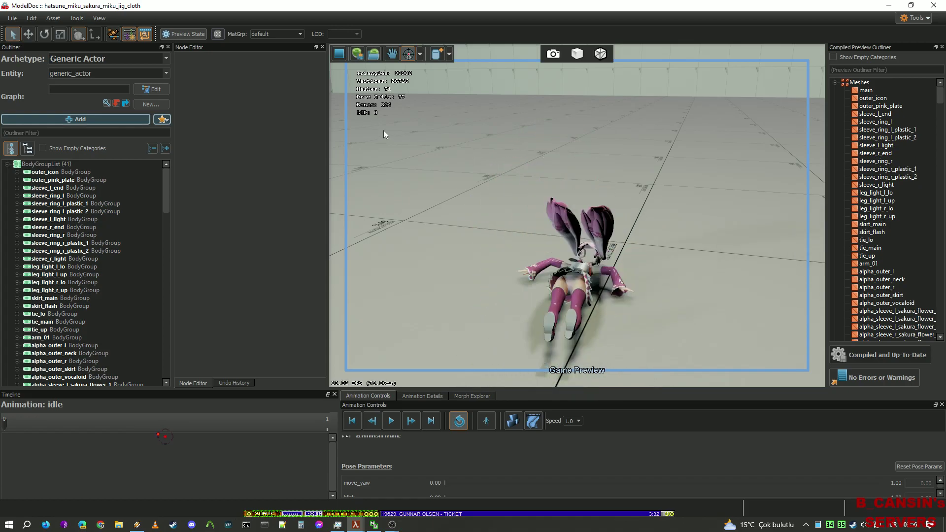
{"action": "key", "text": "w"}
{"action": "key", "text": "a"}
{"action": "right_click_drag", "start_coordinate": [526, 183], "coordinate": [544, 200]}
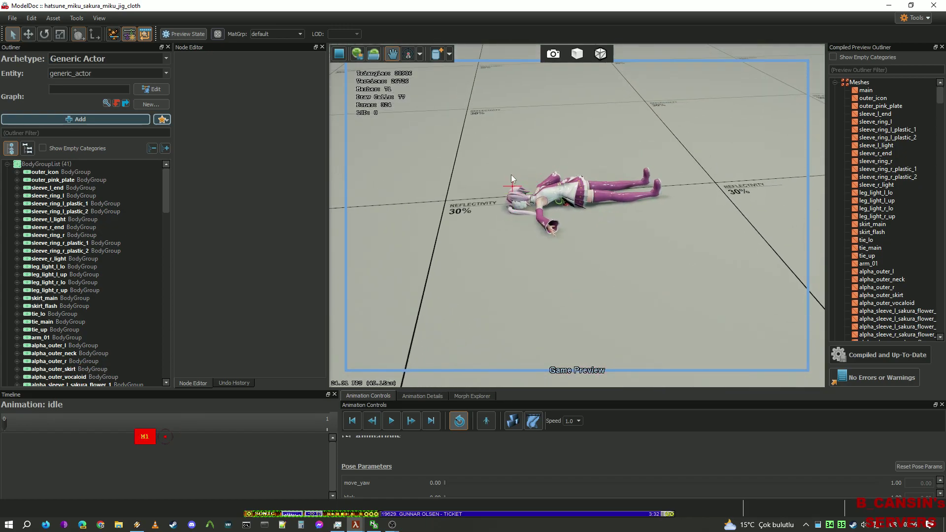
- Grab and pull the ragdoll across the floor in the game preview to examine how its hair follows
{"action": "left_click_drag", "start_coordinate": [563, 120], "coordinate": [642, 116]}
{"action": "right_click_drag", "start_coordinate": [643, 117], "coordinate": [647, 203]}
{"action": "key", "text": "w"}
{"action": "key", "text": "s"}
{"action": "left_click_drag", "start_coordinate": [548, 280], "coordinate": [604, 154]}
{"action": "key", "text": "s"}
{"action": "right_click_drag", "start_coordinate": [604, 155], "coordinate": [678, 218]}
{"action": "key", "text": "a"}
{"action": "key", "text": "s"}
{"action": "left_click_drag", "start_coordinate": [592, 259], "coordinate": [610, 273]}
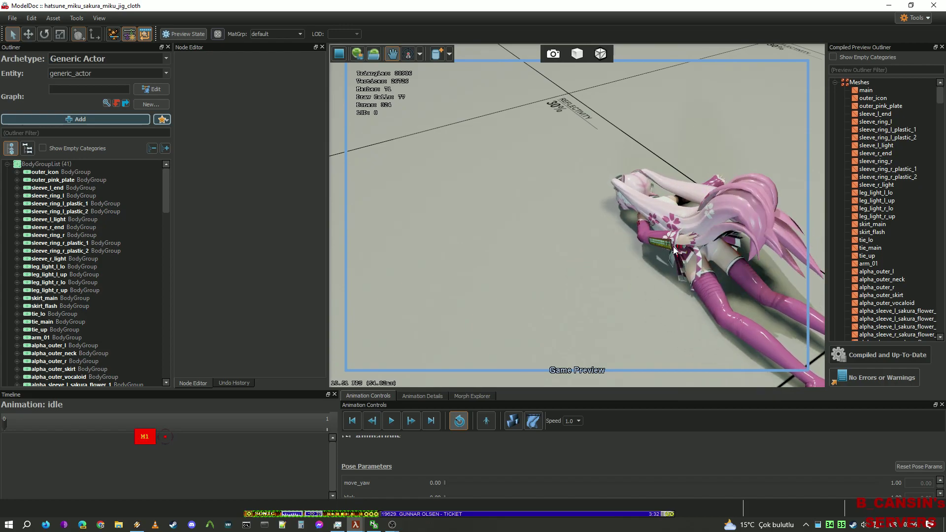
- Pull the ragdoll's arm and leg in the game preview to test the hair and skirt against its limbs
{"action": "left_click_drag", "start_coordinate": [687, 247], "coordinate": [690, 212]}
{"action": "key", "text": "d"}
{"action": "right_click_drag", "start_coordinate": [690, 212], "coordinate": [541, 212]}
{"action": "key", "text": "s"}
{"action": "left_click_drag", "start_coordinate": [643, 347], "coordinate": [566, 203]}
{"action": "left_click_drag", "start_coordinate": [570, 194], "coordinate": [753, 232]}
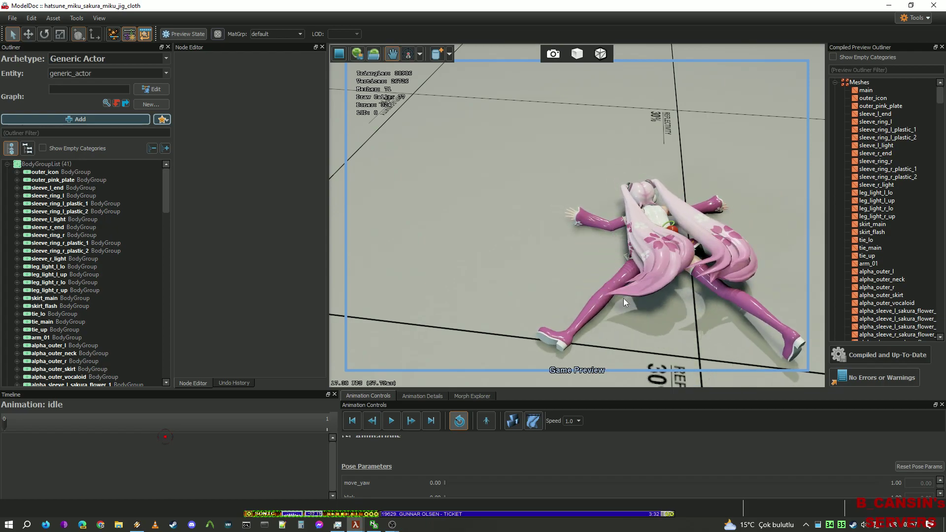
- Grab the ragdoll's hand and drag it across the body to test collision with the long hair
{"action": "key", "text": "d"}
{"action": "right_click_drag", "start_coordinate": [729, 190], "coordinate": [654, 235]}
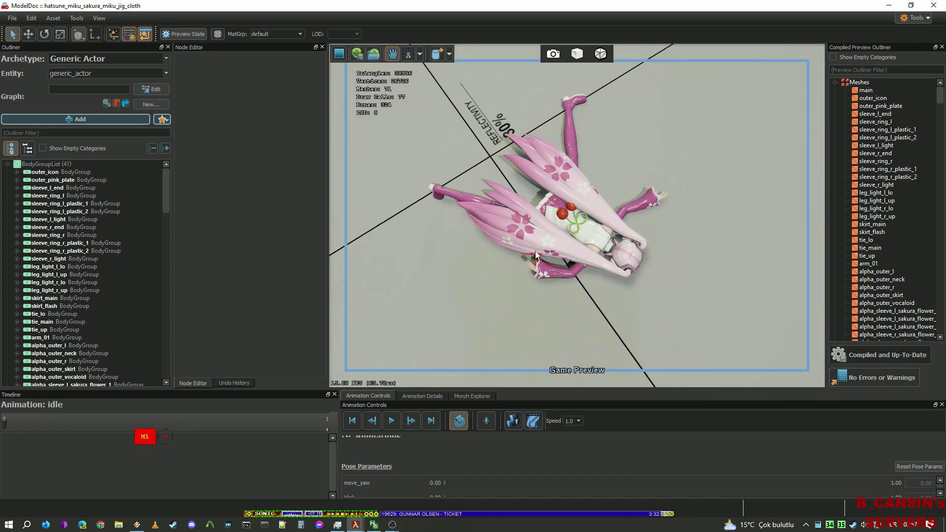
{"action": "left_click_drag", "start_coordinate": [551, 215], "coordinate": [636, 268]}
{"action": "right_click_drag", "start_coordinate": [637, 269], "coordinate": [631, 267]}
- Stop the game preview and open Source Filmmaker
{"action": "left_click", "coordinate": [340, 56]}
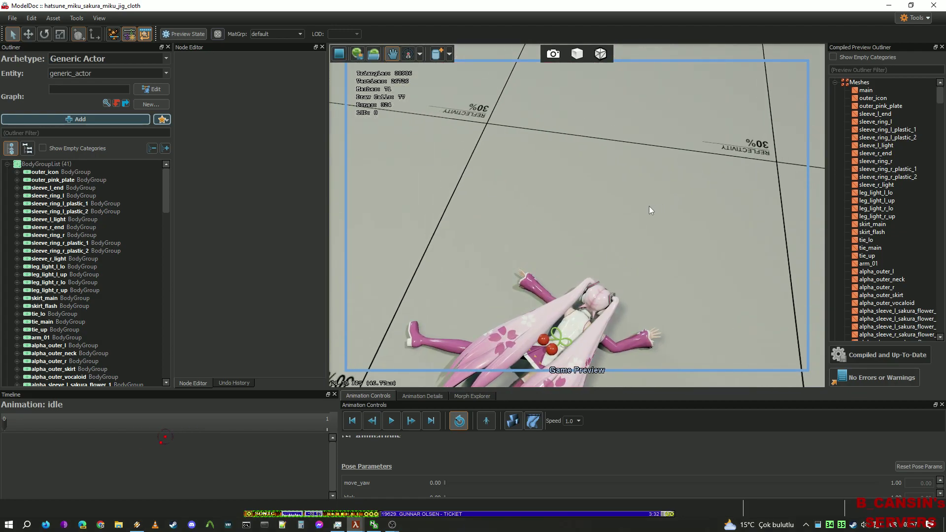
{"action": "left_click", "coordinate": [912, 18]}
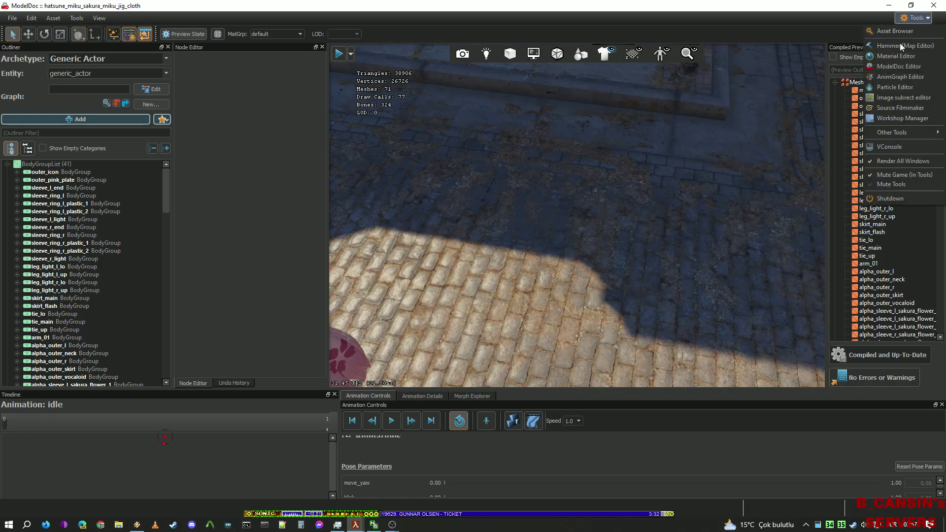
{"action": "left_click", "coordinate": [901, 109]}
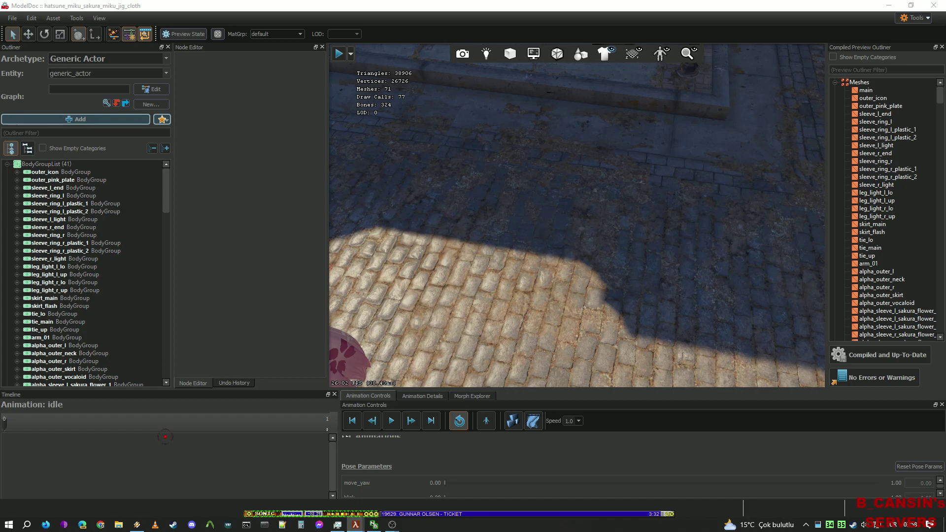
{"action": "left_click_drag", "start_coordinate": [0, 53], "coordinate": [281, 1]}
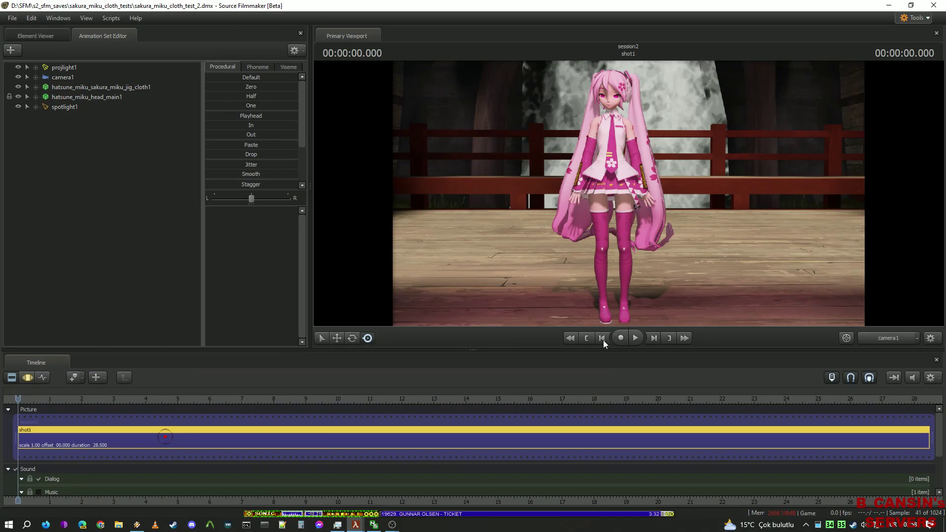
- Play shot1 twice from its start to review the cloth animation, and return the playhead to the beginning
{"action": "left_click", "coordinate": [635, 338]}
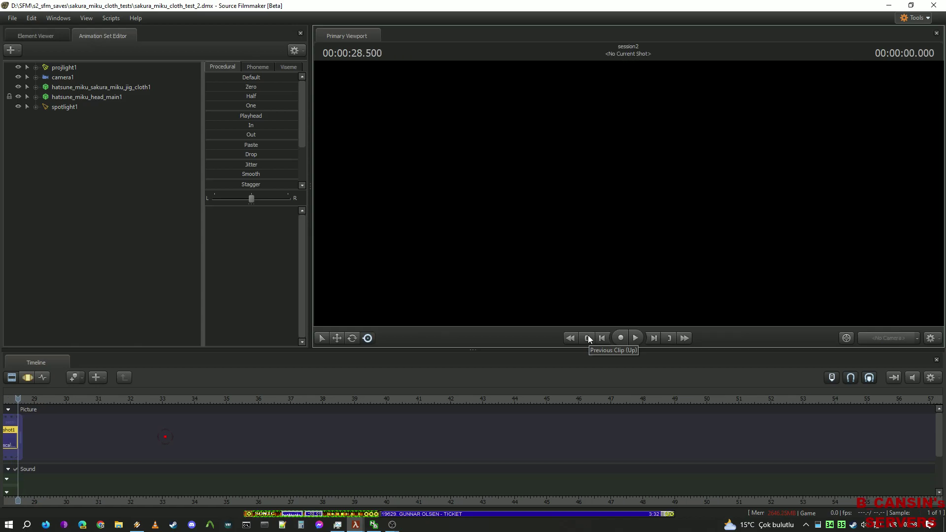
{"action": "left_click", "coordinate": [588, 336]}
{"action": "left_click", "coordinate": [632, 338]}
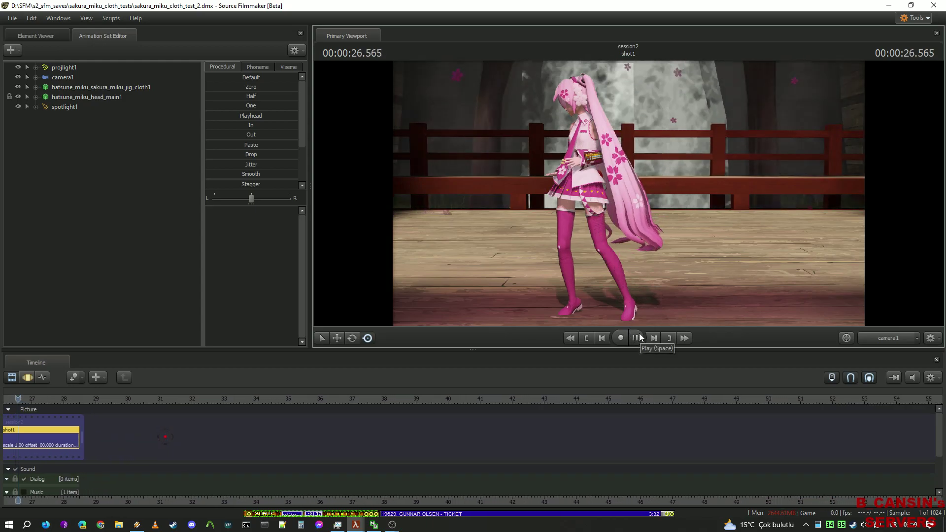
{"action": "left_click", "coordinate": [602, 338]}
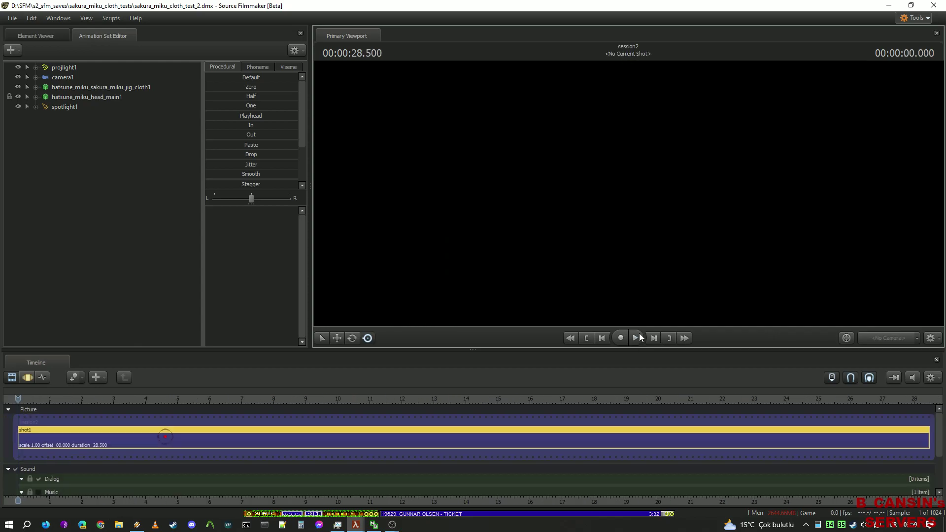